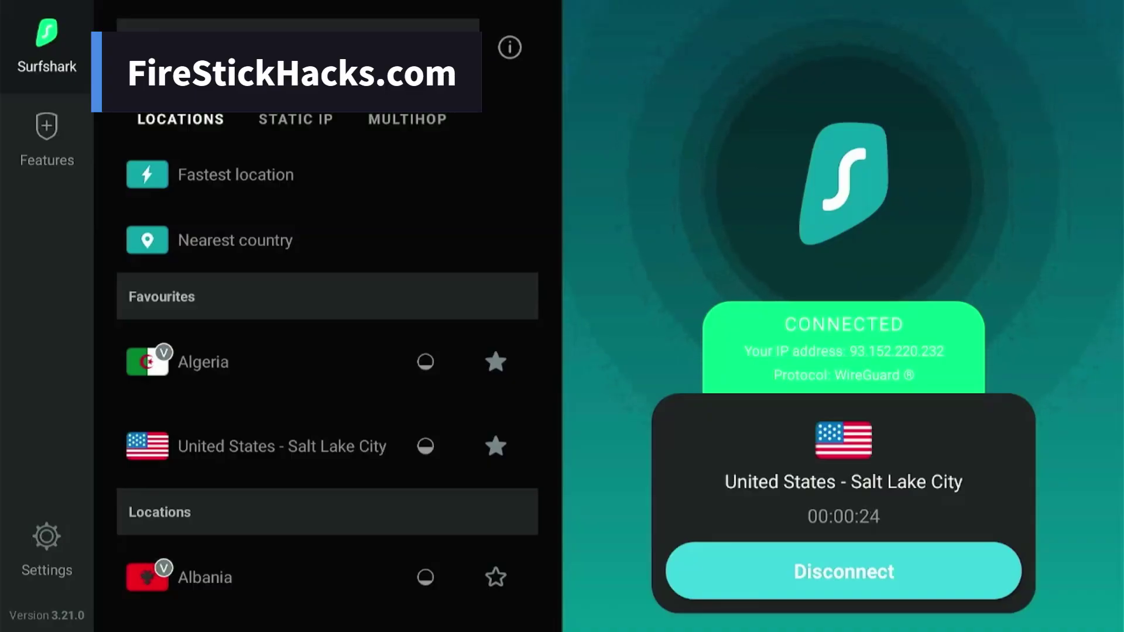
Step: Browse down through the server locations list
key("Left")
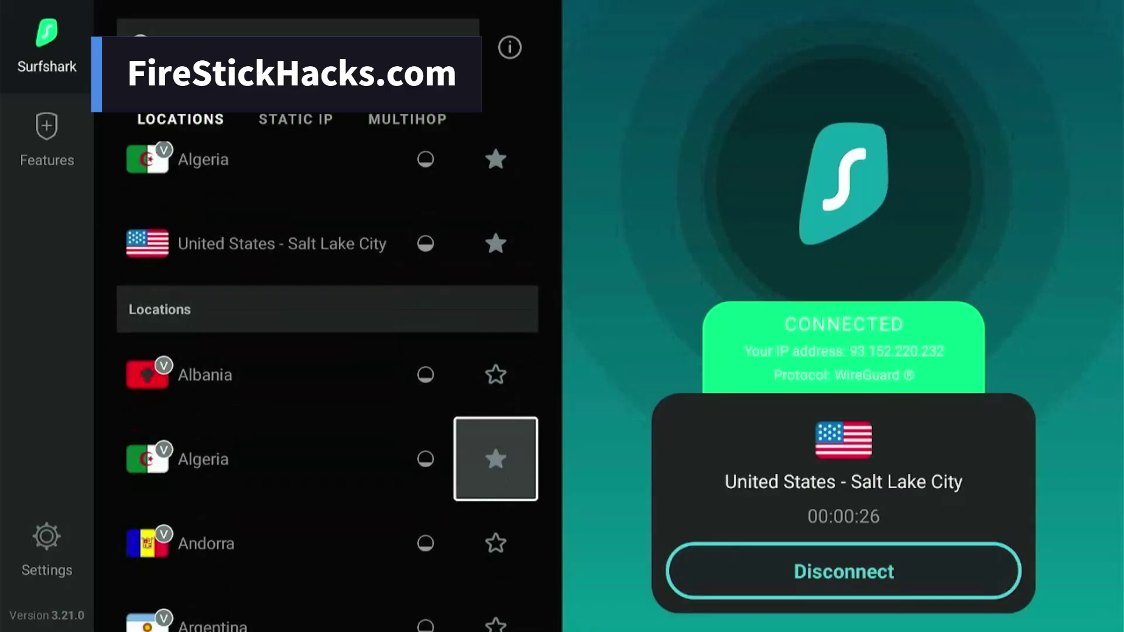
key("Down")
key("Left")
key("Down")
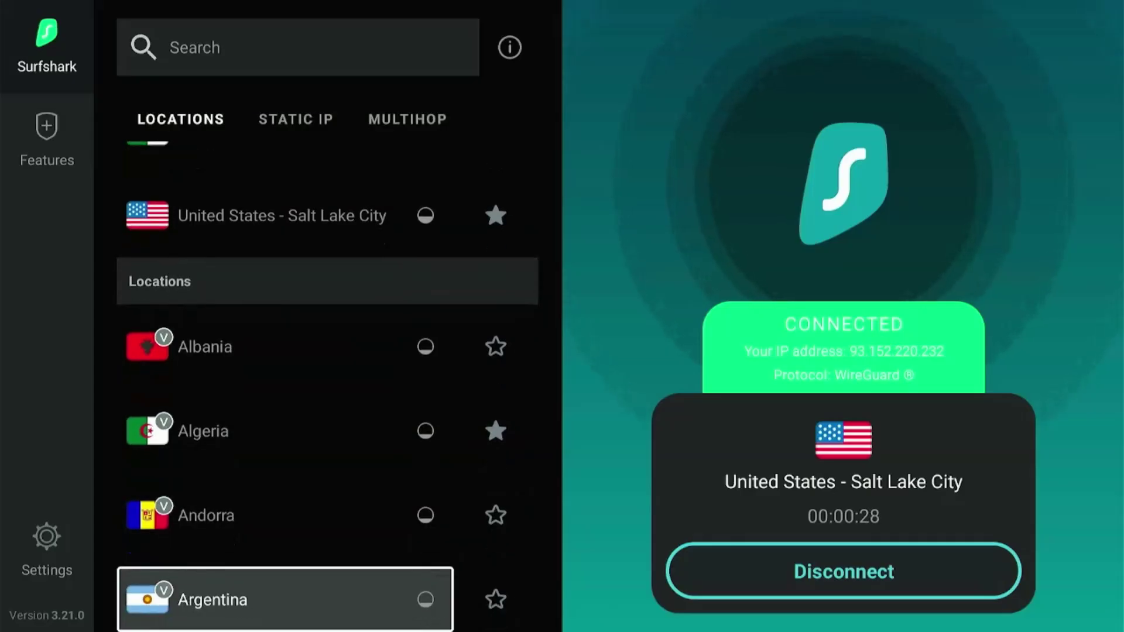
key("Down")
key("Down")
key("Down")
key("Down")
key("Down")
key("Left")
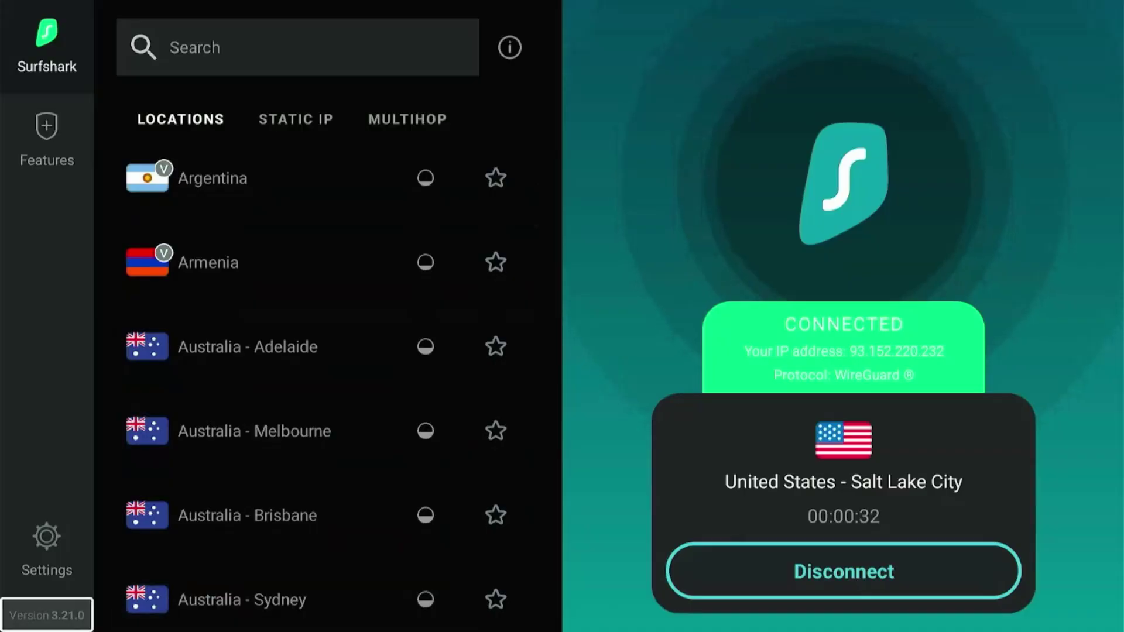
Step: Review the CleanWeb and Bypasser feature options, then bring up Settings
key("Up")
key("Up")
key("Return")
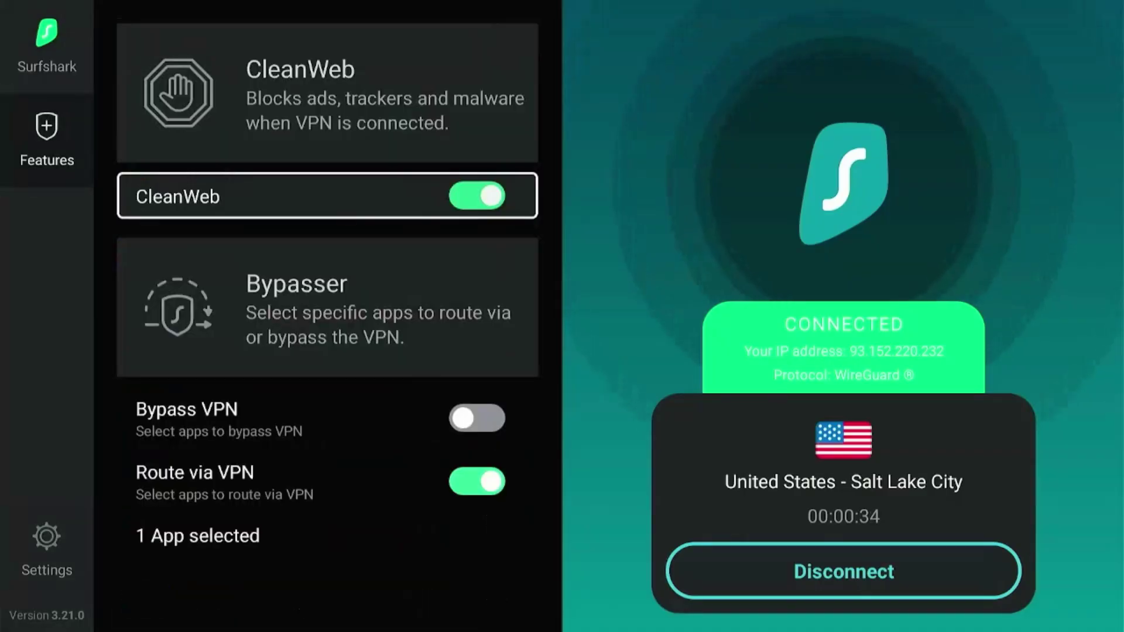
key("Down")
key("Down")
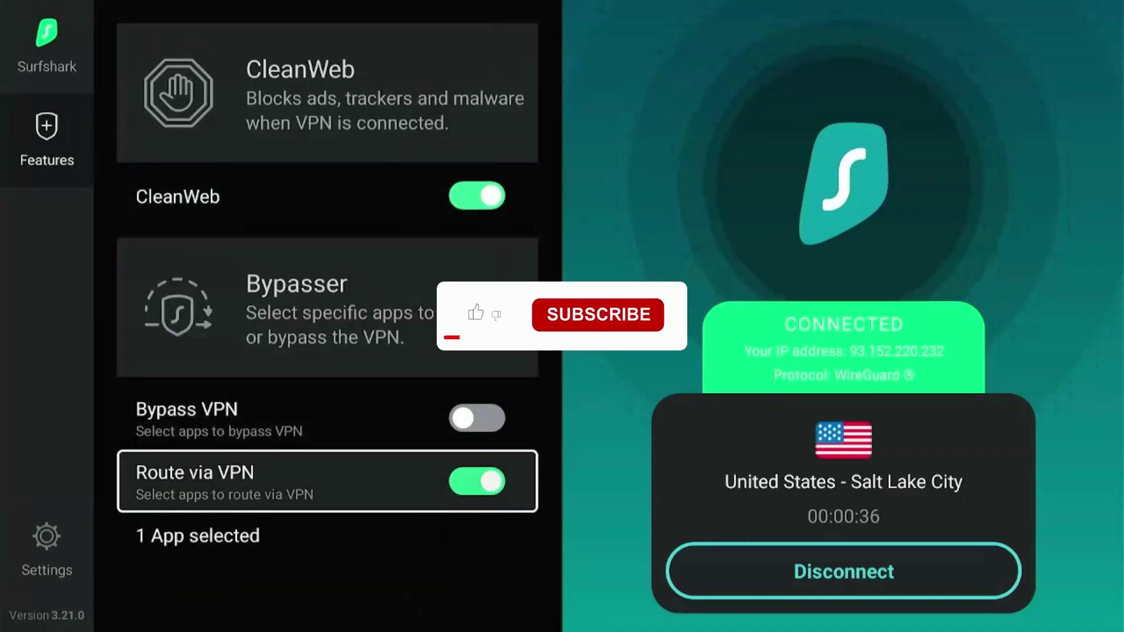
key("Left")
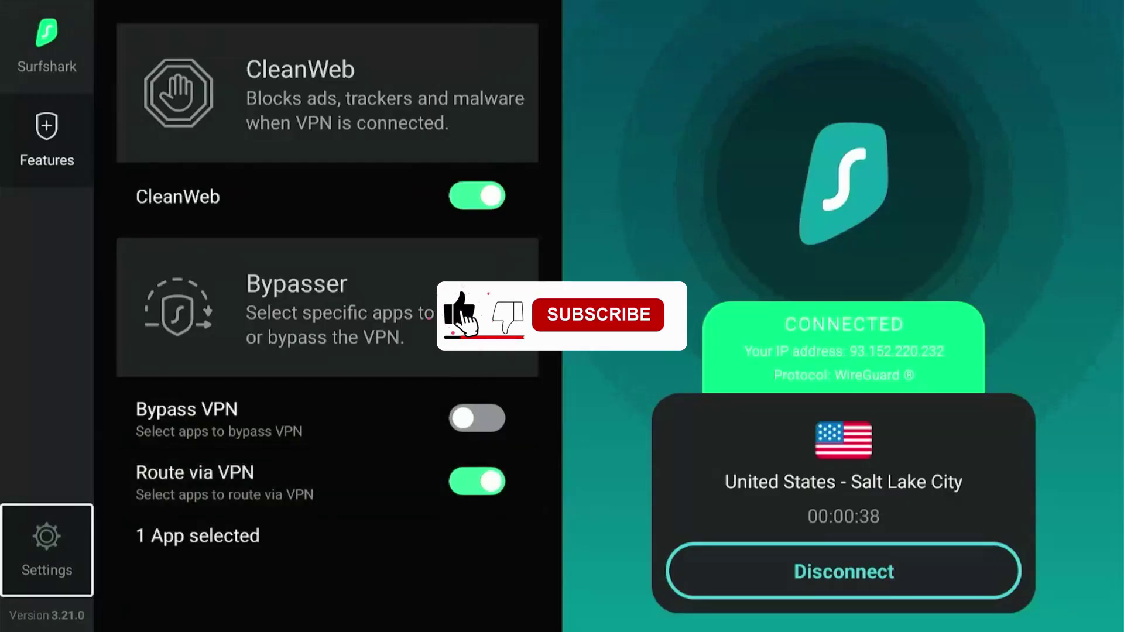
key("Return")
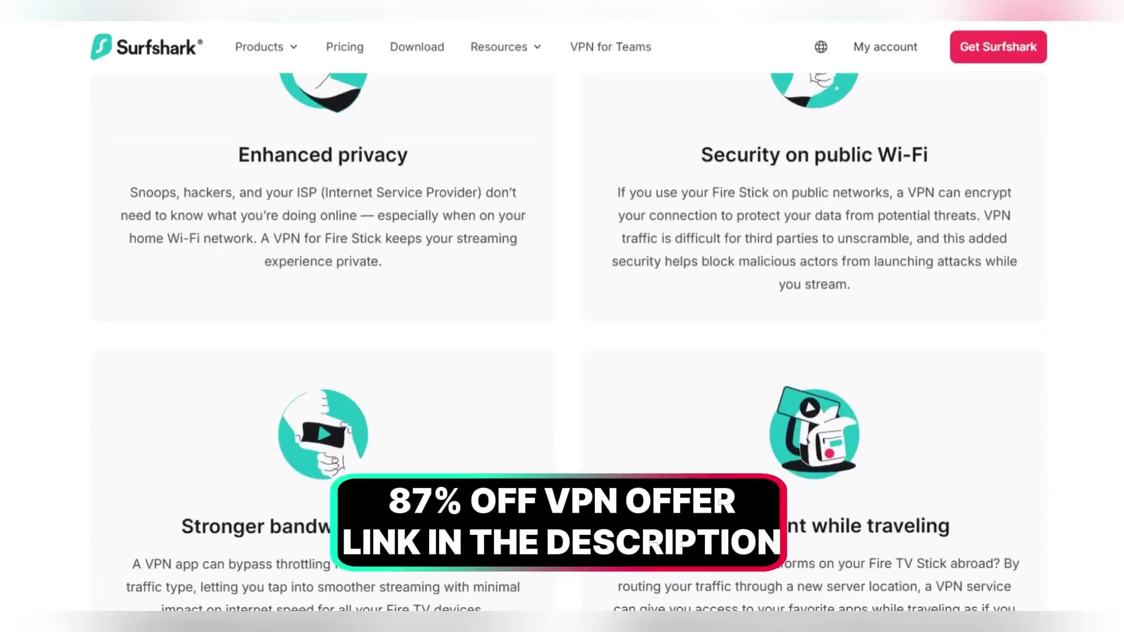
scroll(562, 351, "down", 2)
scroll(562, 351, "down", 2)
scroll(563, 351, "down", 1)
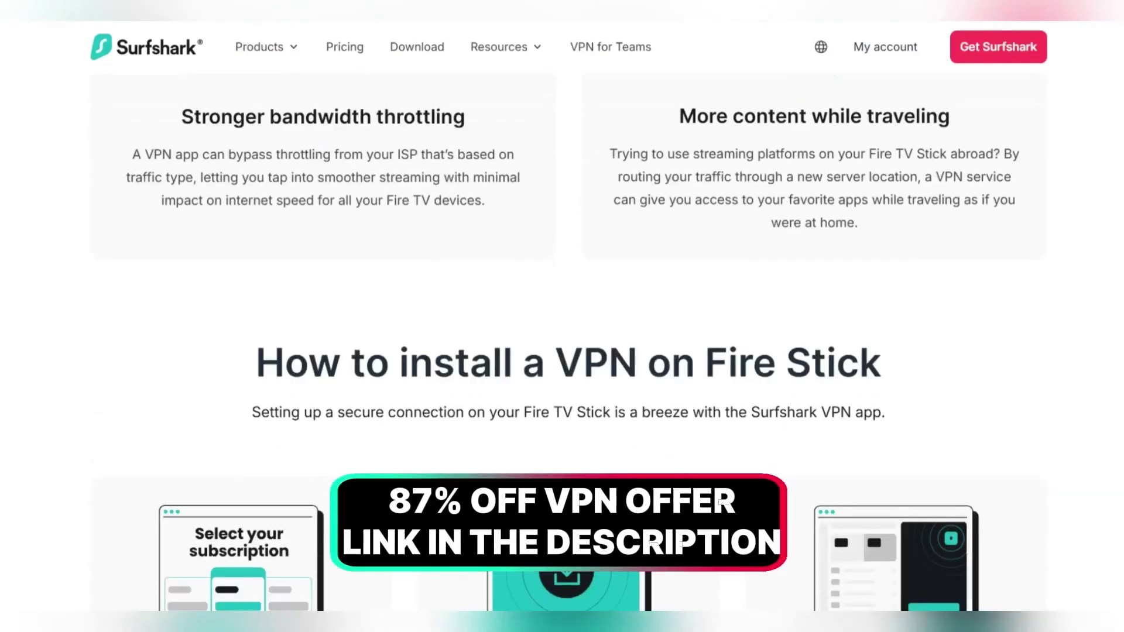
scroll(562, 352, "down", 3)
scroll(562, 351, "down", 2)
scroll(562, 352, "down", 1)
scroll(562, 352, "down", 4)
scroll(562, 351, "down", 1)
scroll(563, 352, "down", 4)
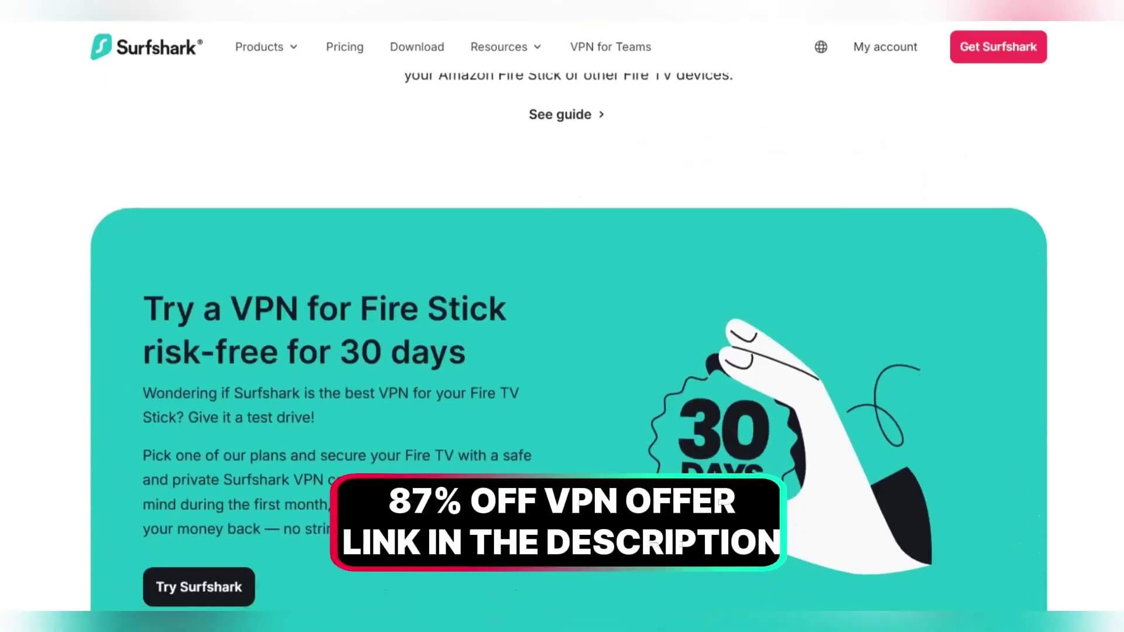
scroll(562, 351, "down", 5)
scroll(562, 351, "down", 1)
scroll(563, 351, "down", 4)
scroll(563, 352, "down", 5)
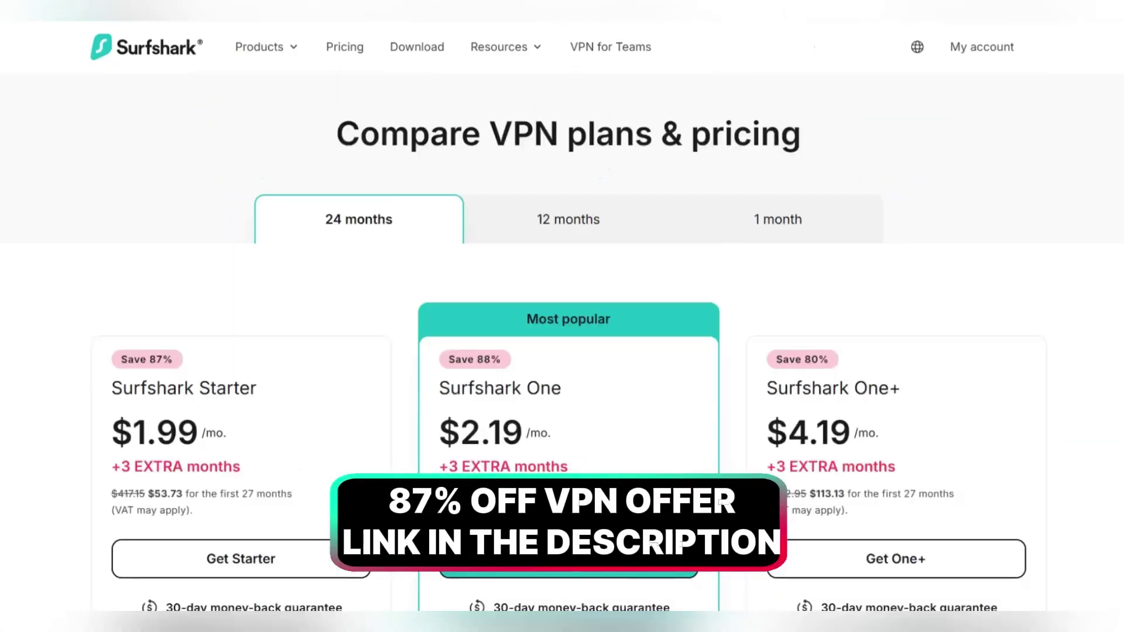
scroll(562, 351, "down", 2)
scroll(562, 352, "down", 1)
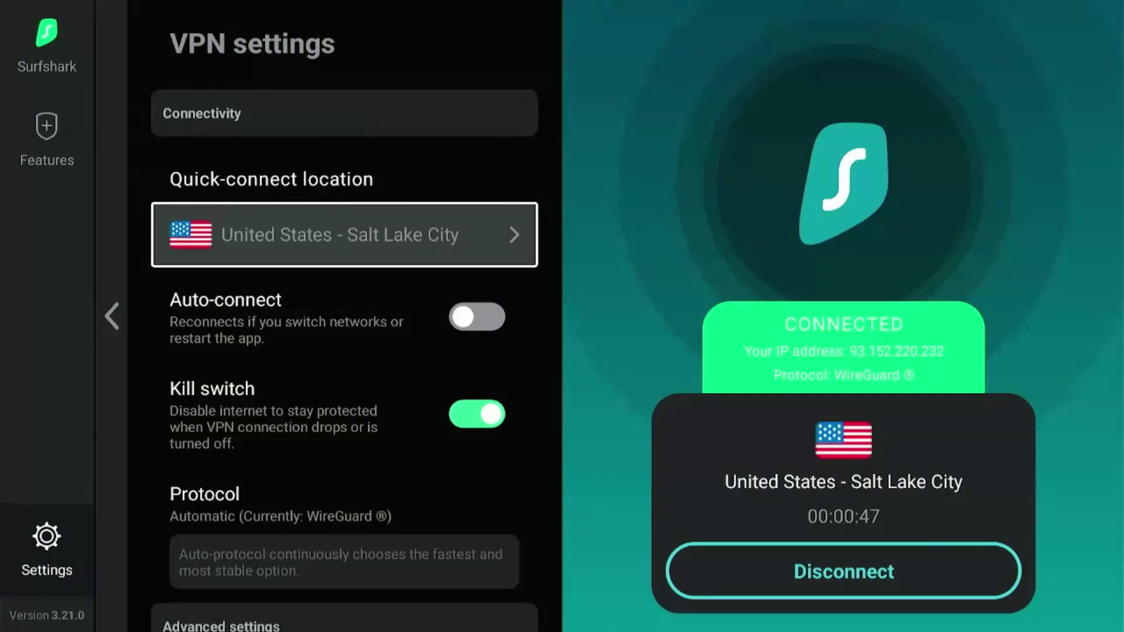
Step: Move past auto-connect to check the Kill switch, then return to the Fire TV home
key("Down")
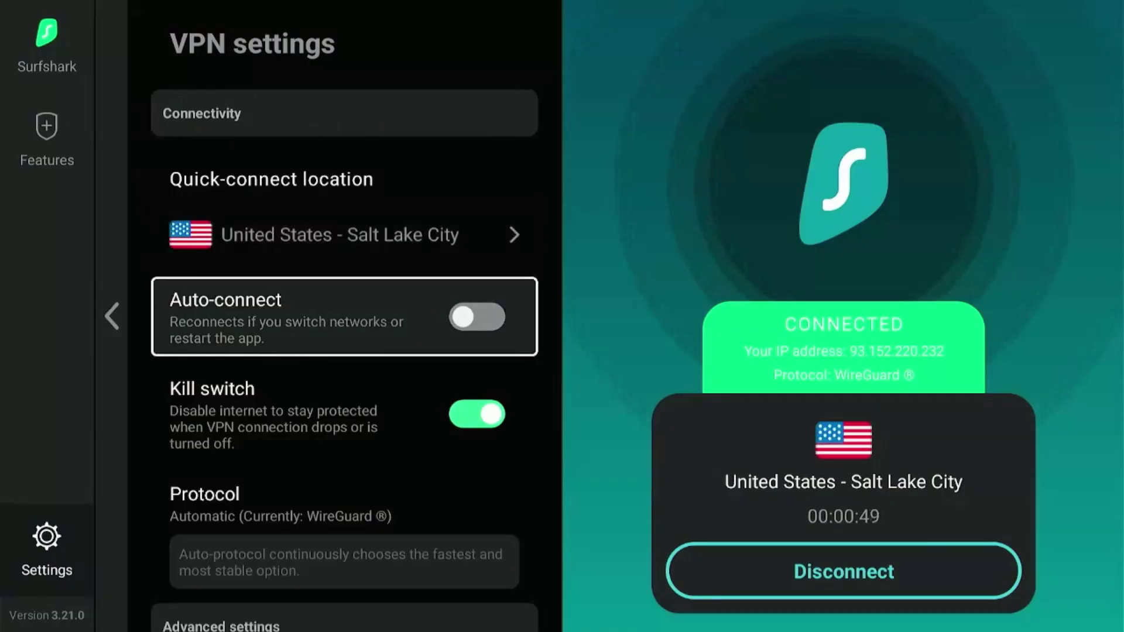
key("Down")
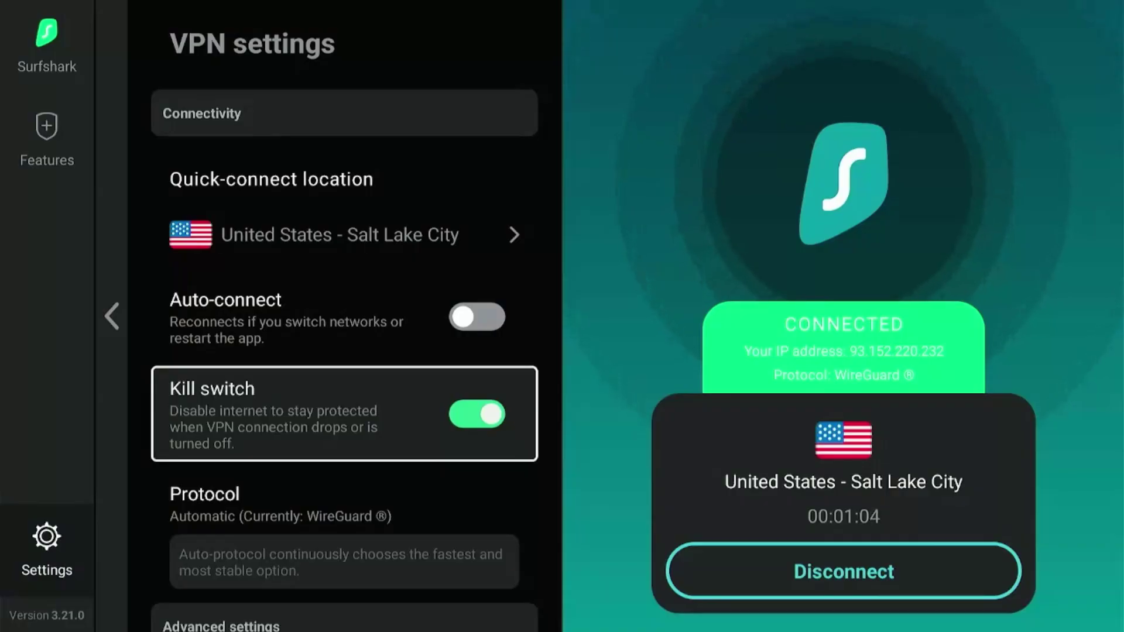
key("Home")
Step: Navigate to the internet browser tile under Your apps & channels
key("Right")
key("Right")
key("Right")
key("Right")
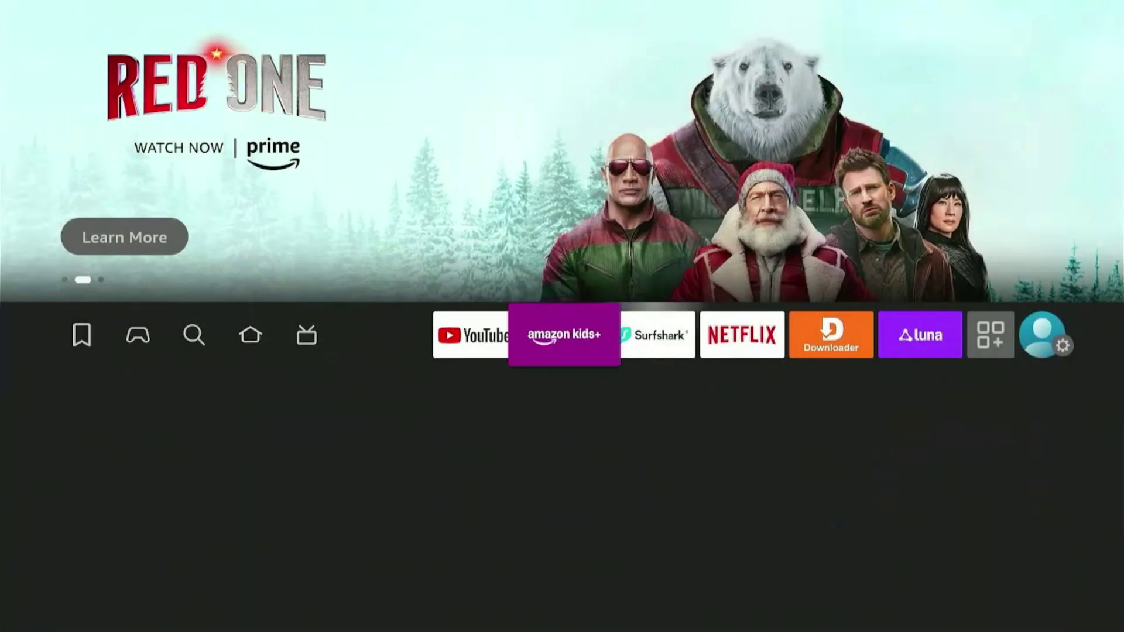
key("Right")
key("Right")
key("Right")
key("Right")
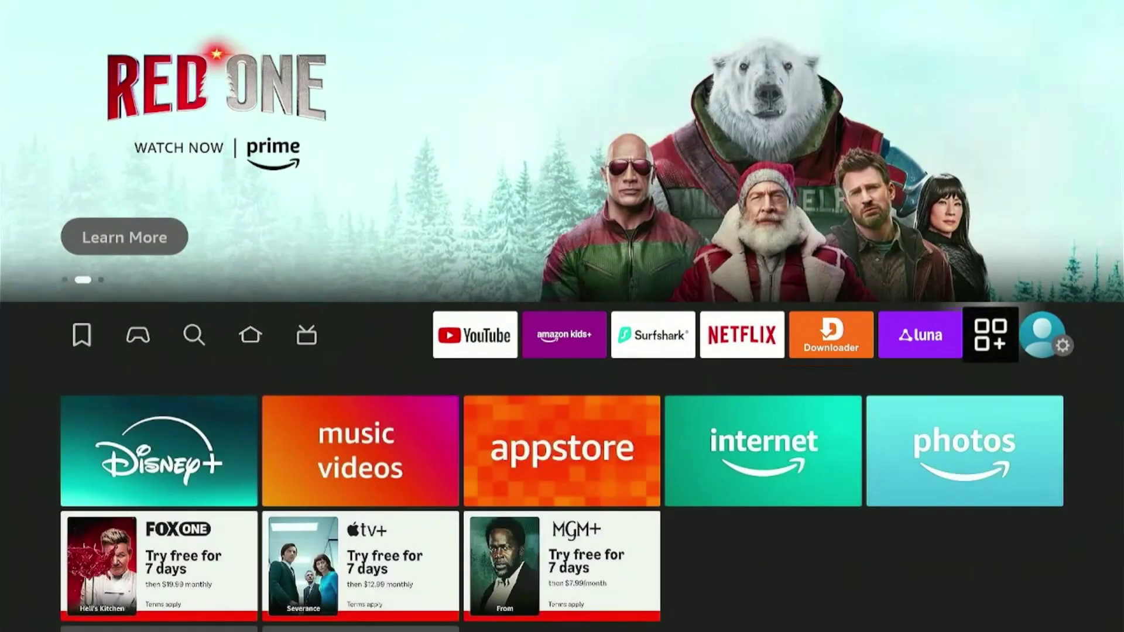
key("Down")
key("Right")
key("Right")
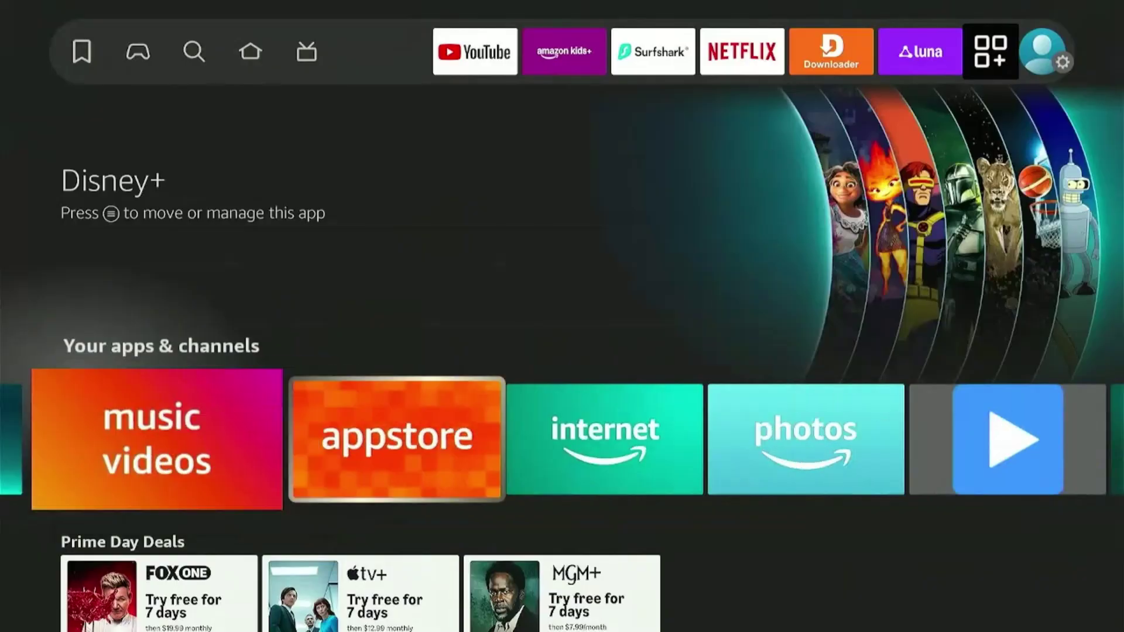
key("Right")
key("Return")
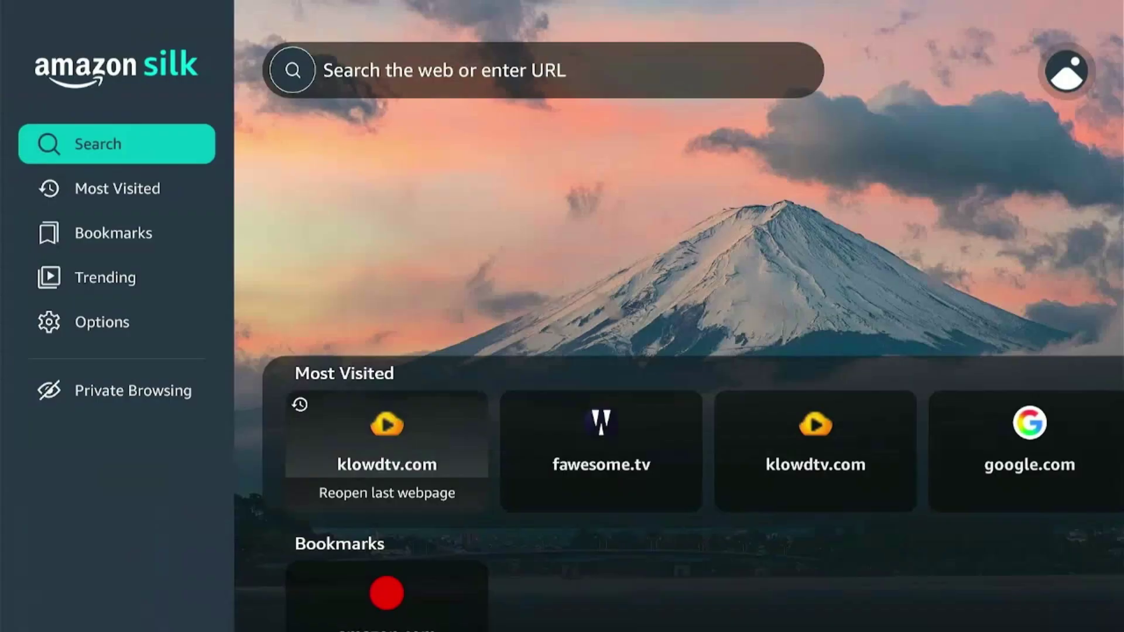
key("Return")
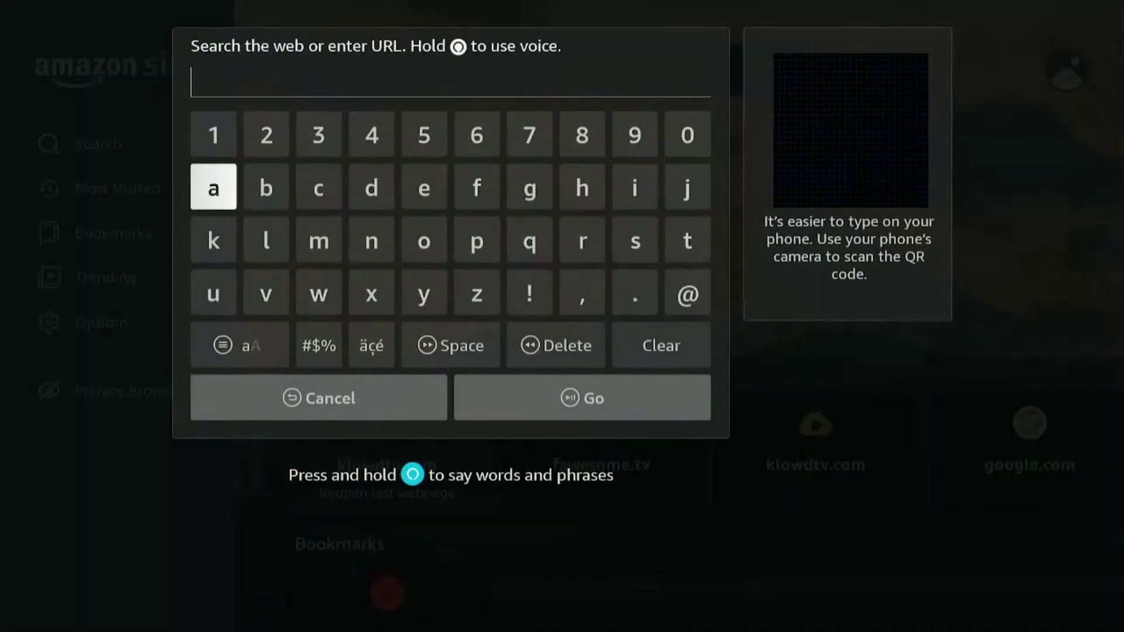
type("www.")
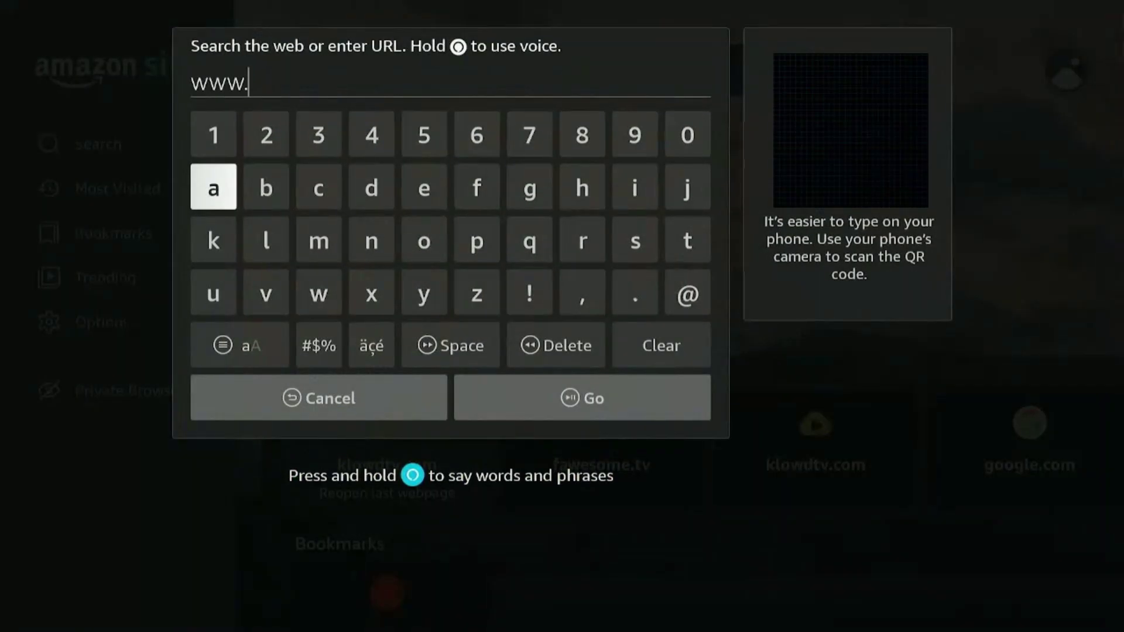
type("firesti")
type("ckhacks.com")
key("Down")
key("Down")
key("Down")
key("Right")
key("Return")
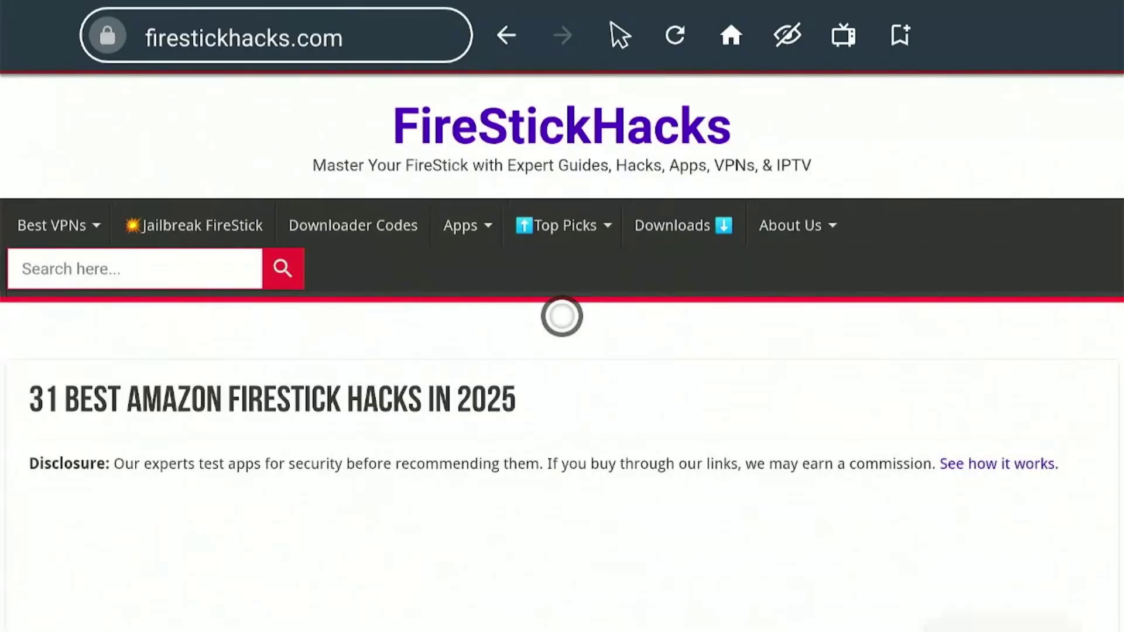
Step: Scroll past the Fire TV Stick banner to the Surfshark VPN paragraph
key("Down")
key("Down")
key("Down")
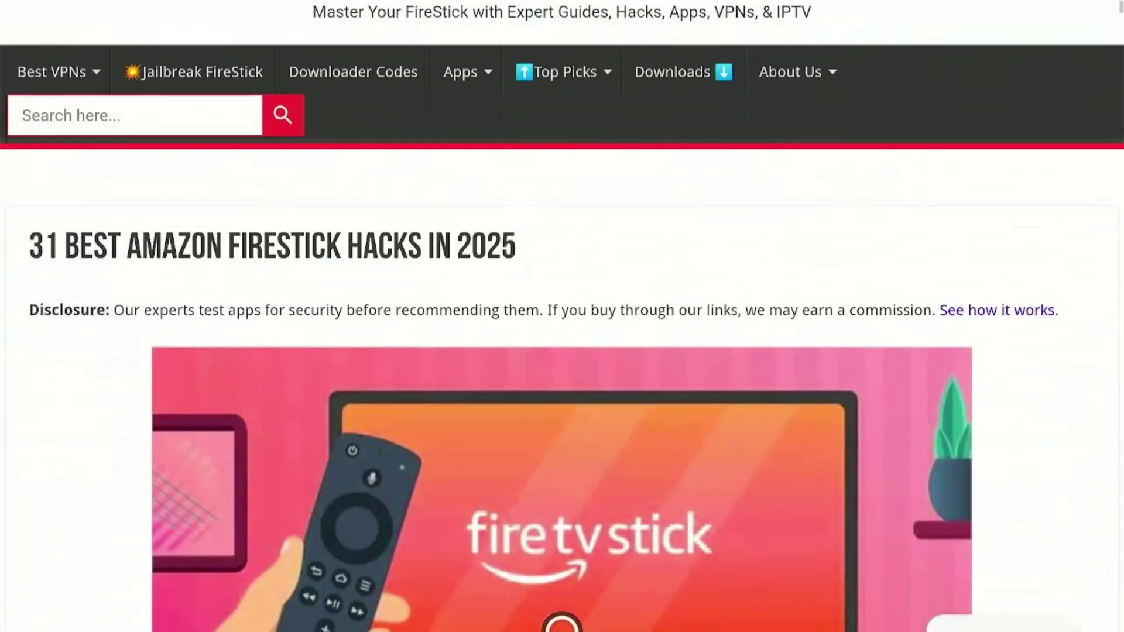
key("Down")
key("Down")
key("Down")
key("Down")
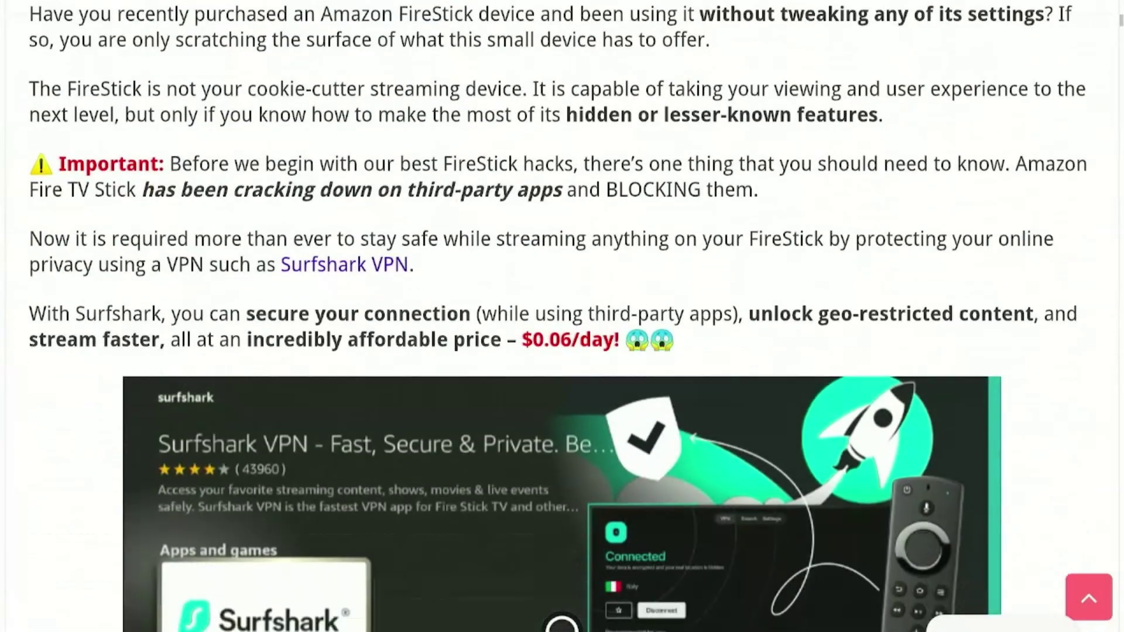
key("Down")
key("Down")
key("Down")
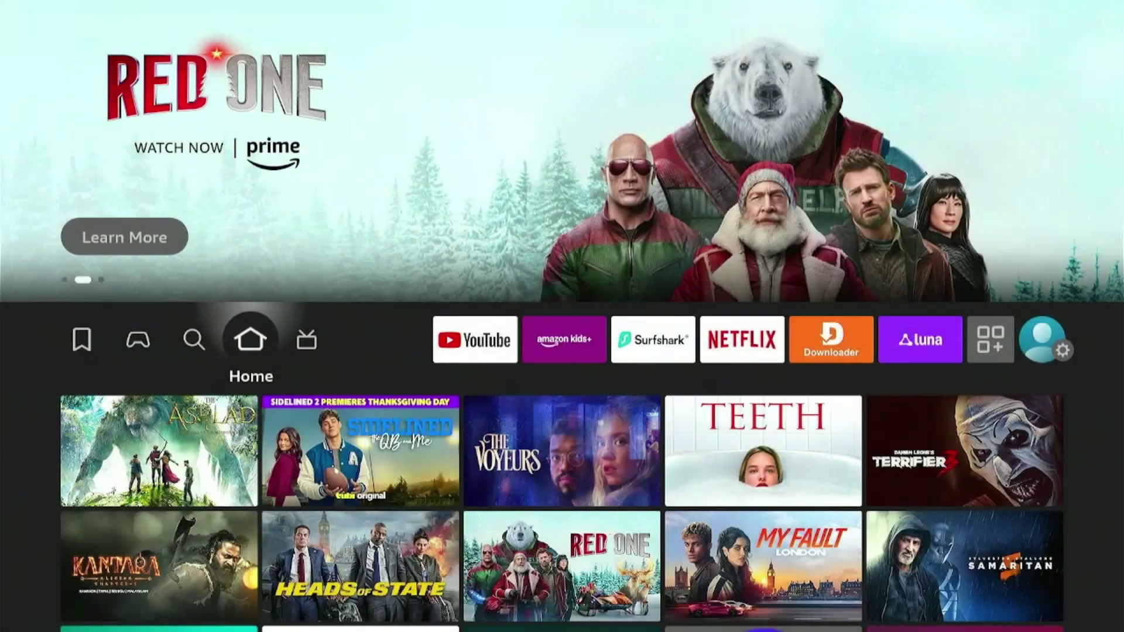
Step: Reopen Surfshark from the home row and select Disconnect to end the Salt Lake City connection
key("Right")
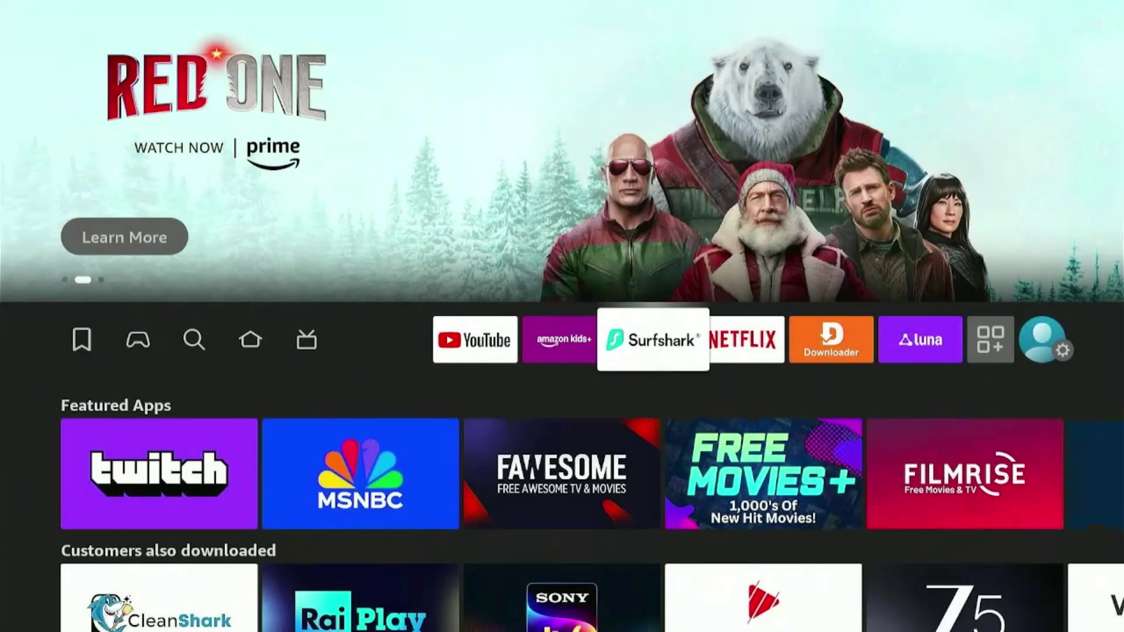
key("Return")
key("Right")
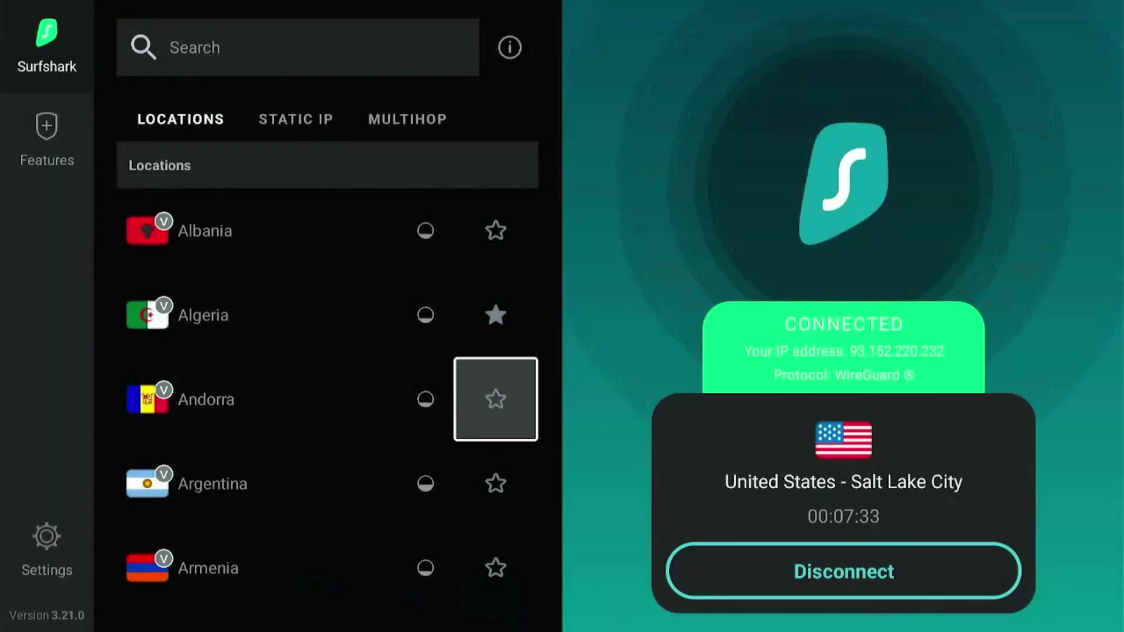
key("Right")
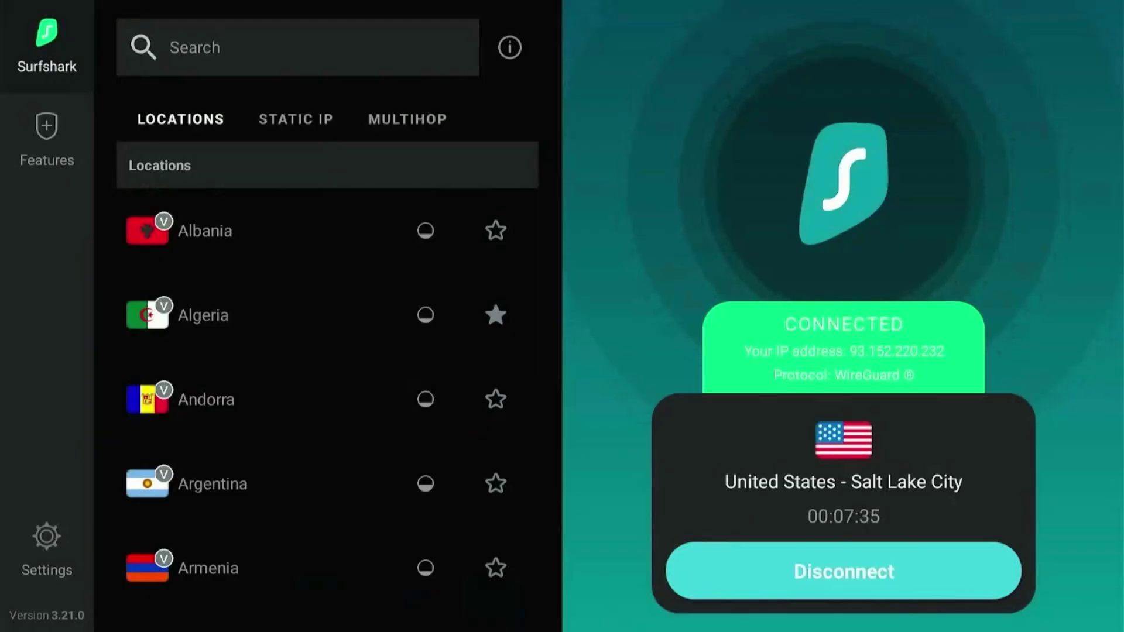
key("Return")
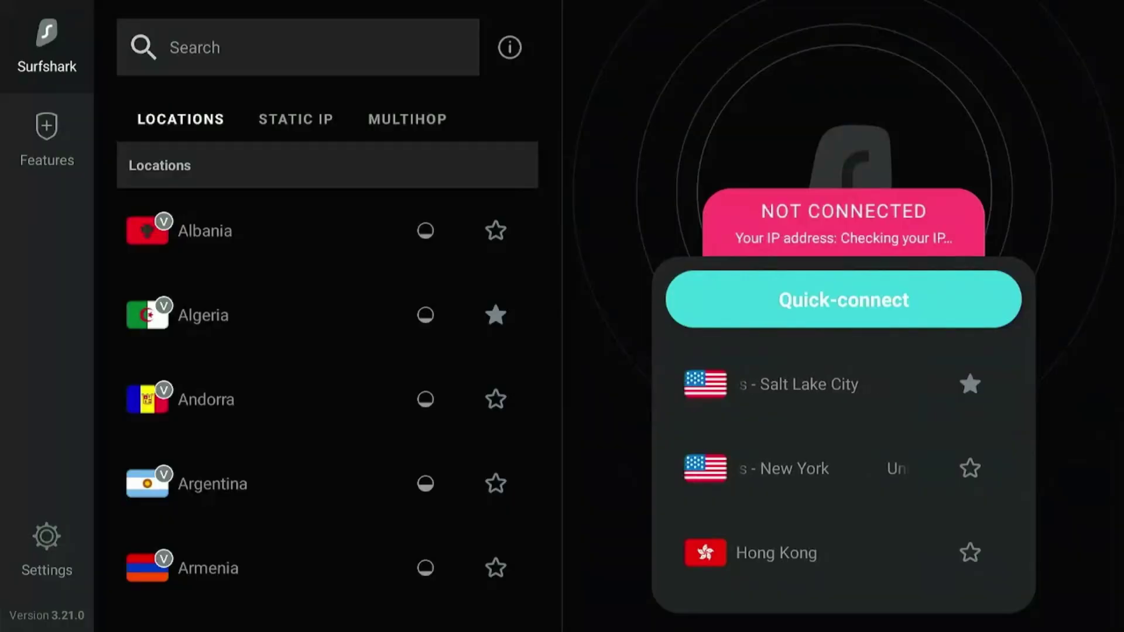
Step: Return home and confirm the 'Unable to Connect' error, glancing at network options
key("Home")
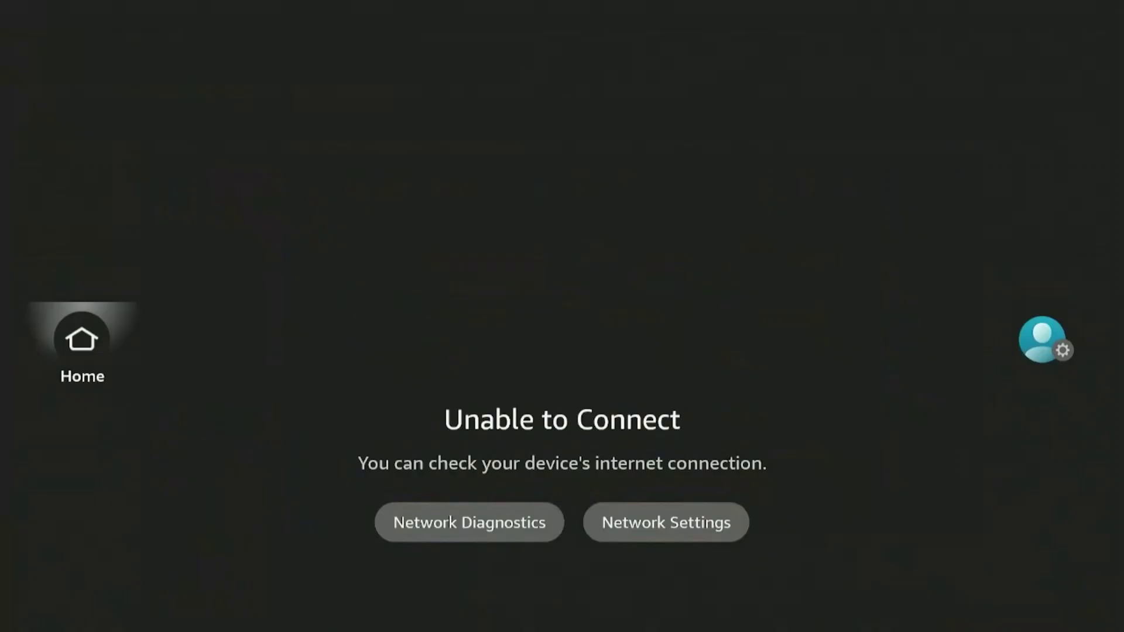
key("Right")
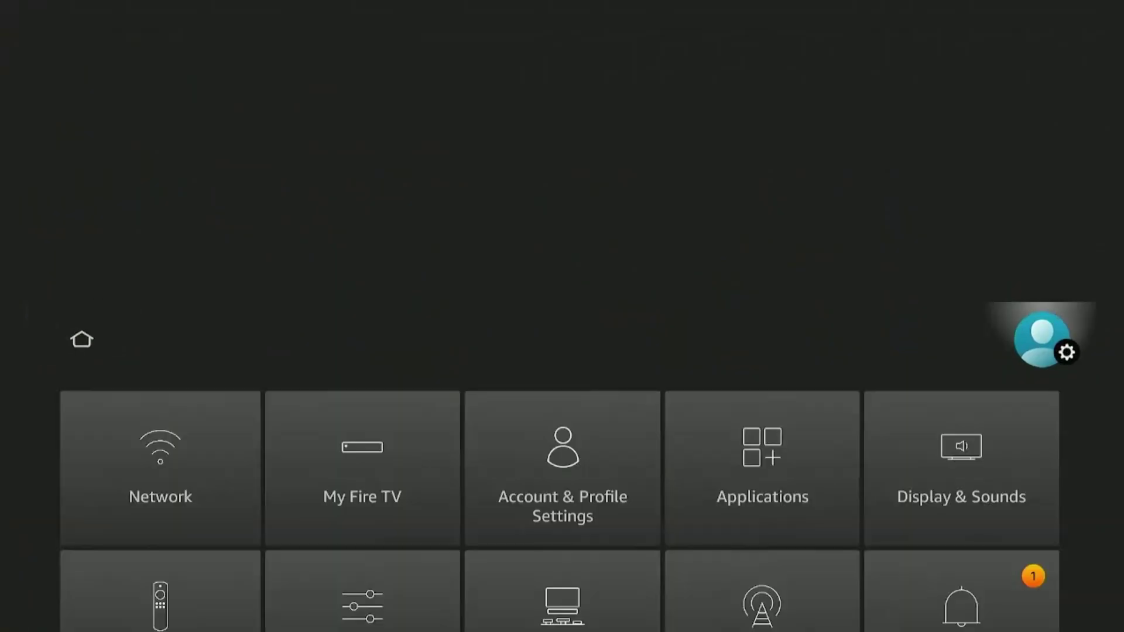
key("Left")
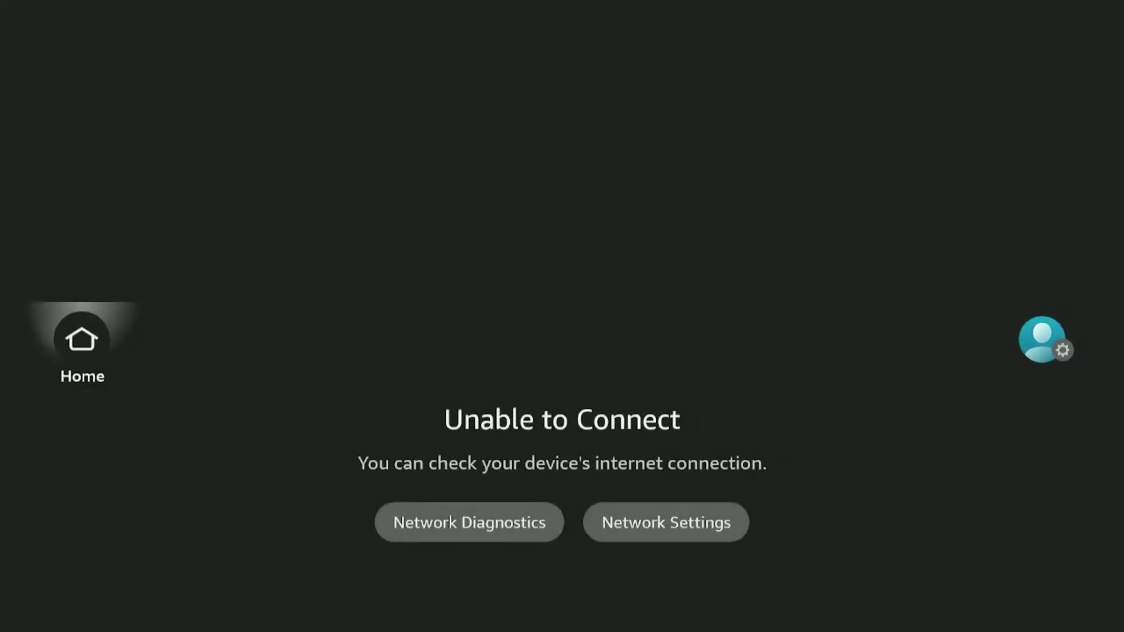
key("Down")
key("Right")
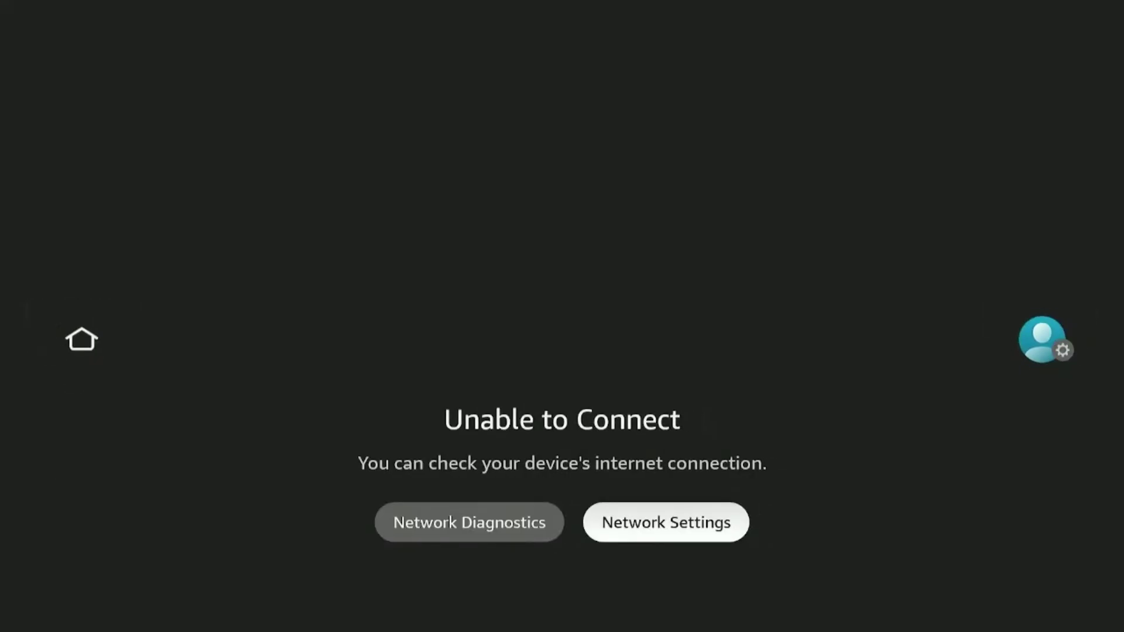
key("Up")
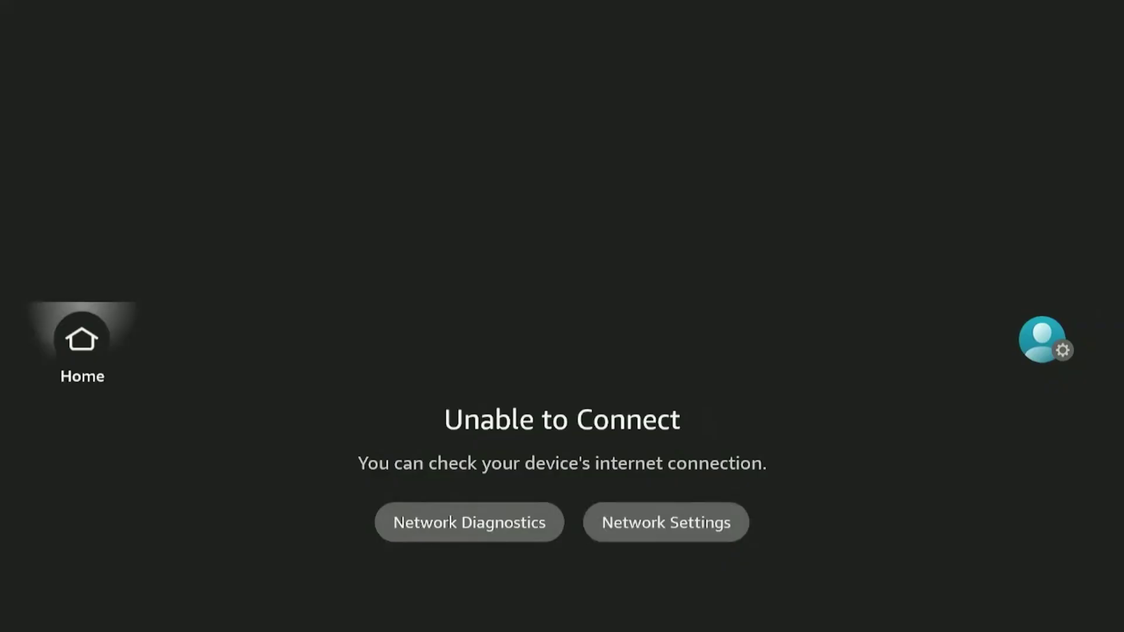
Step: Open the device settings grid and browse its categories to Applications
key("Right")
key("Down")
key("Down")
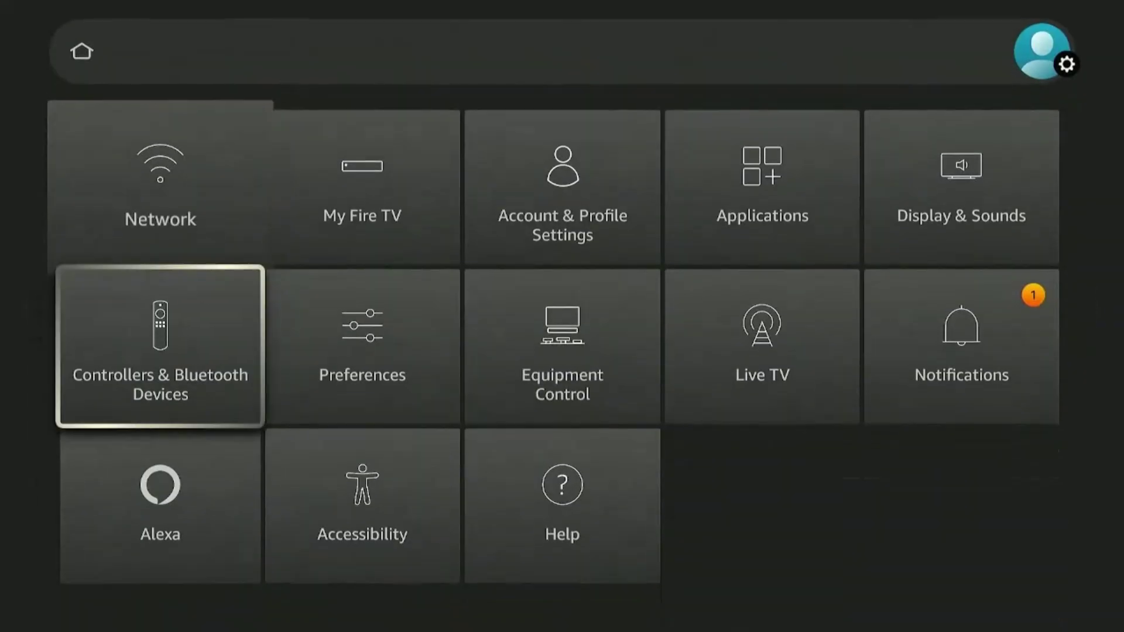
key("Up")
key("Right")
key("Right")
key("Right")
key("Left")
key("Left")
key("Left")
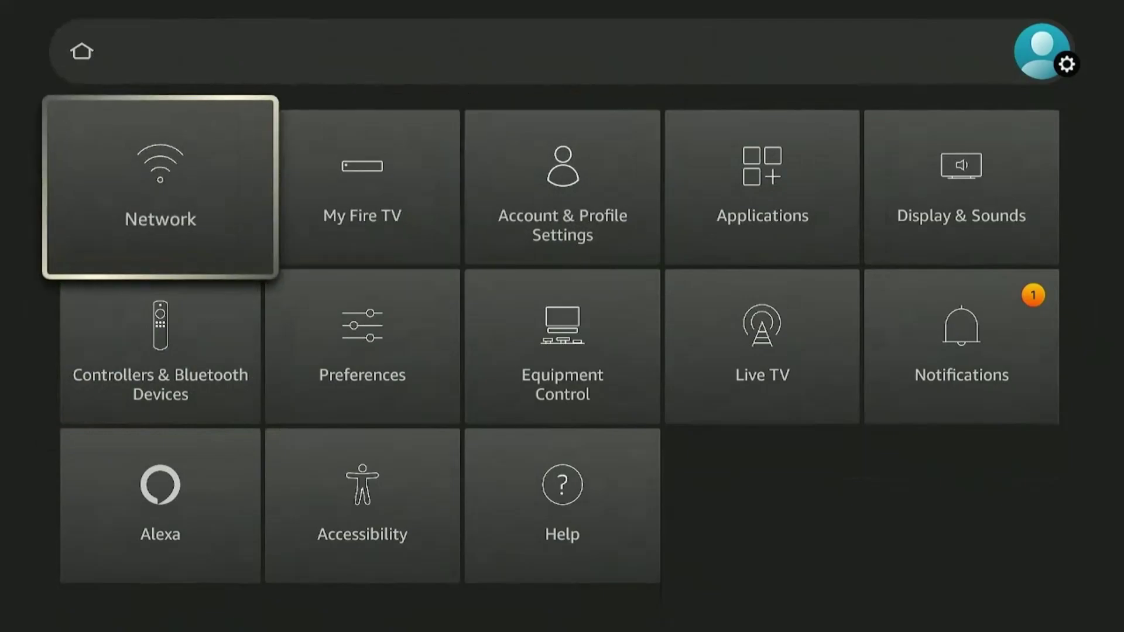
key("Down")
key("Right")
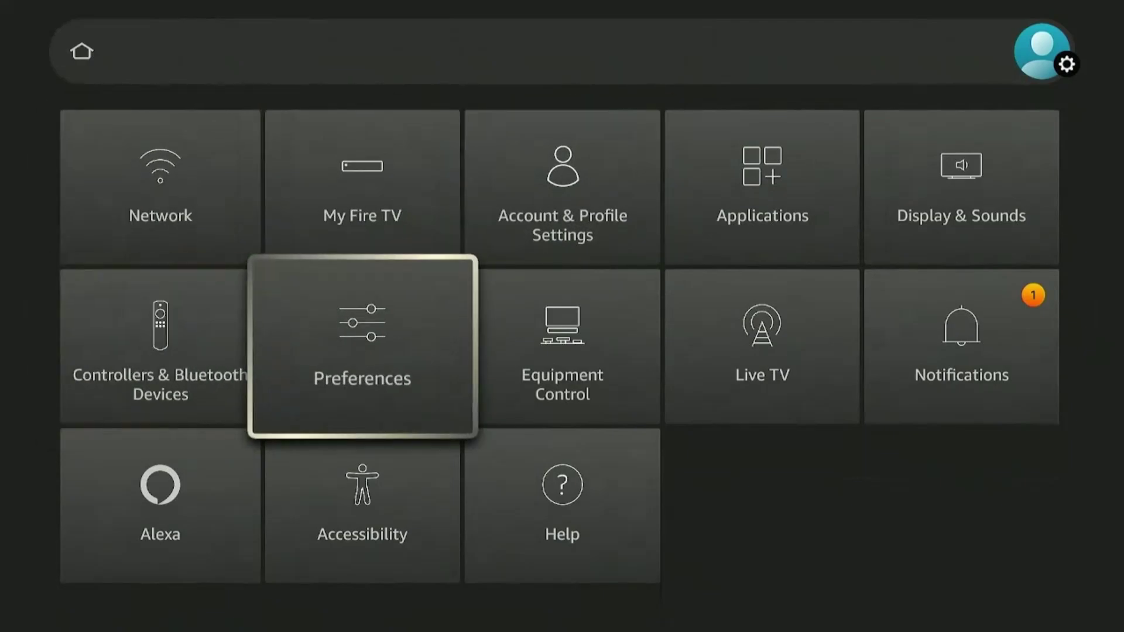
Step: Go to Applications > Manage Installed Applications and open Surfshark's page
key("Up")
key("Right")
key("Right")
key("Return")
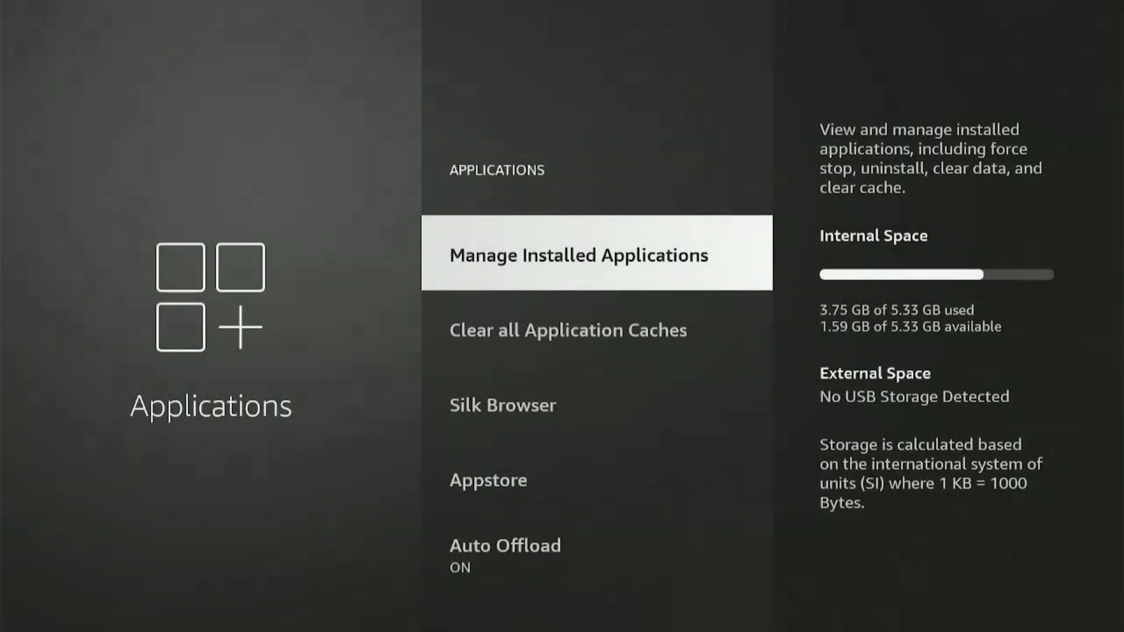
key("Return")
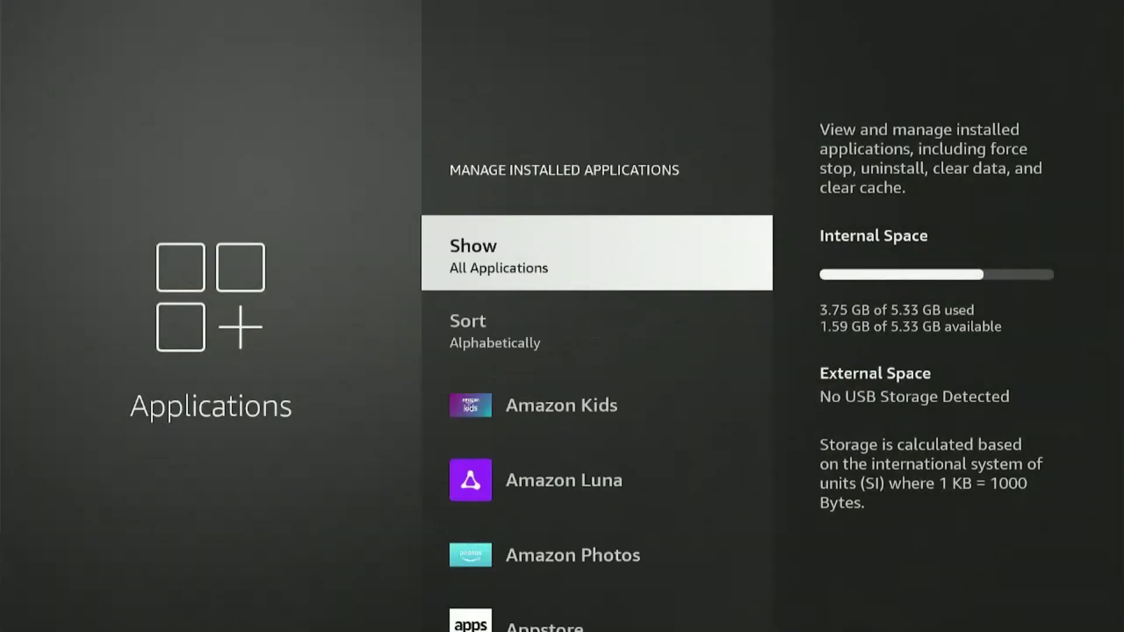
key("Down")
key("Down")
key("Down")
key("Return")
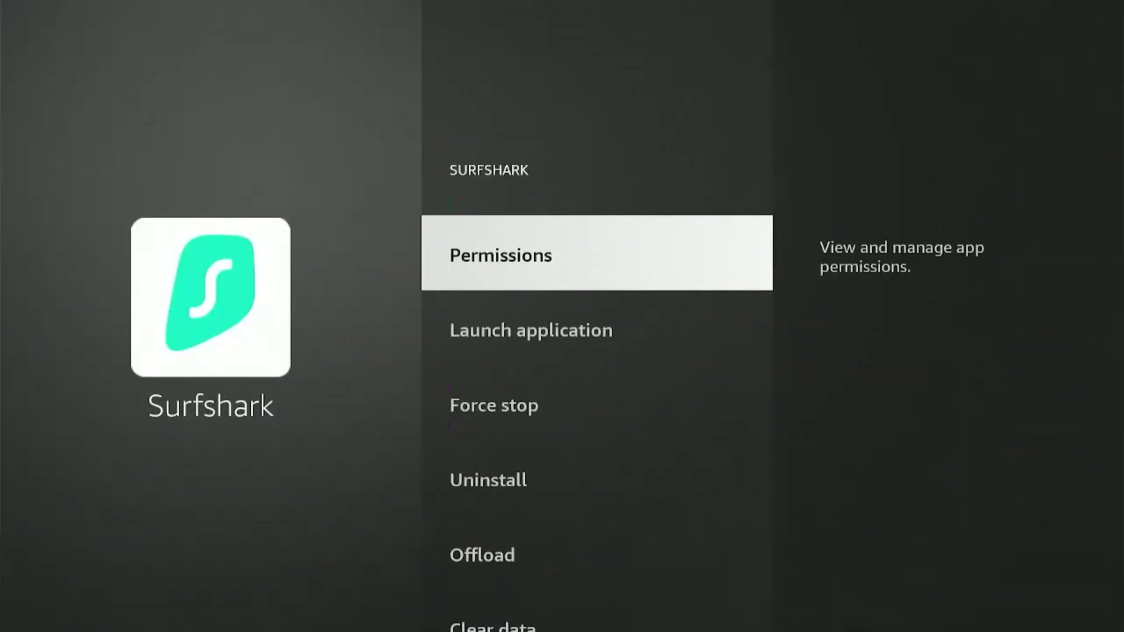
key("Down")
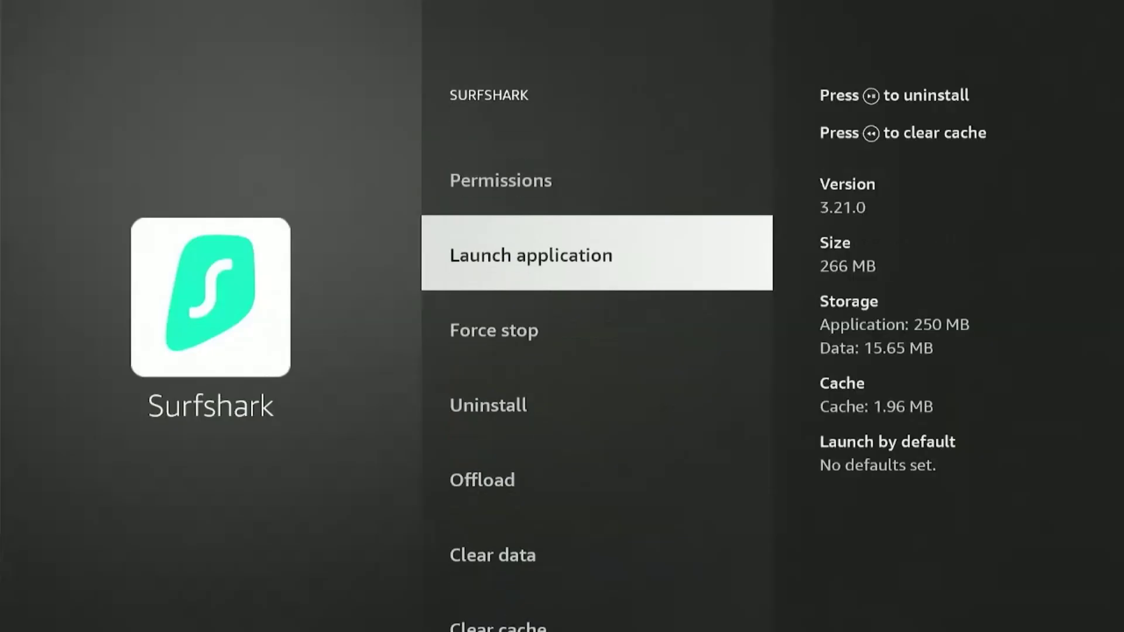
Step: Launch Surfshark from its app page and quick-connect to United States - Salt Lake City
key("Return")
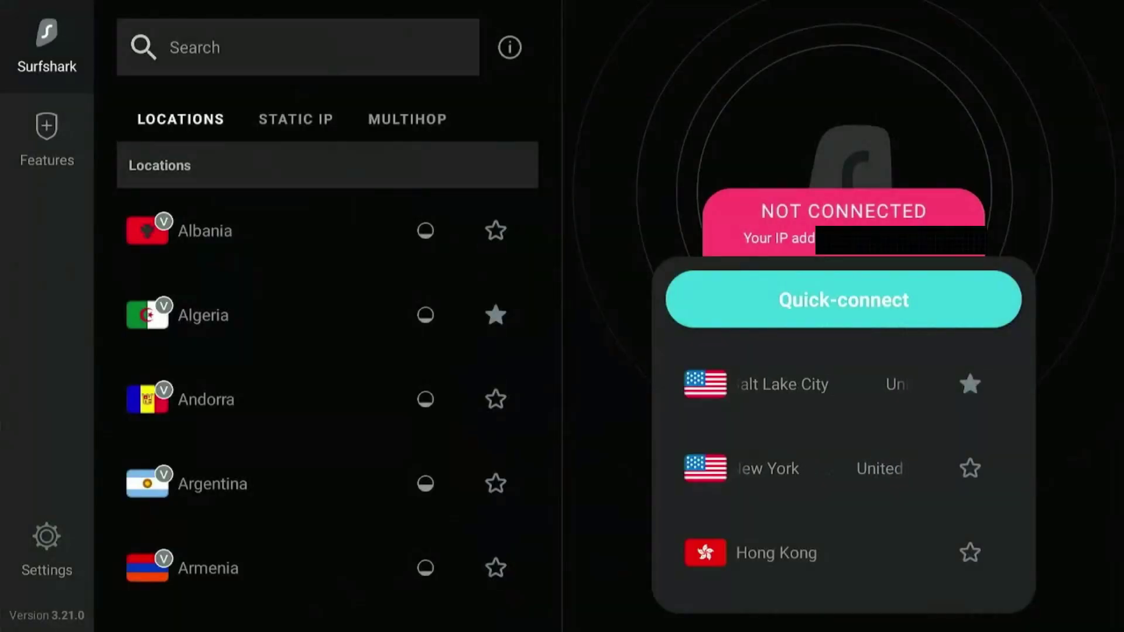
key("Return")
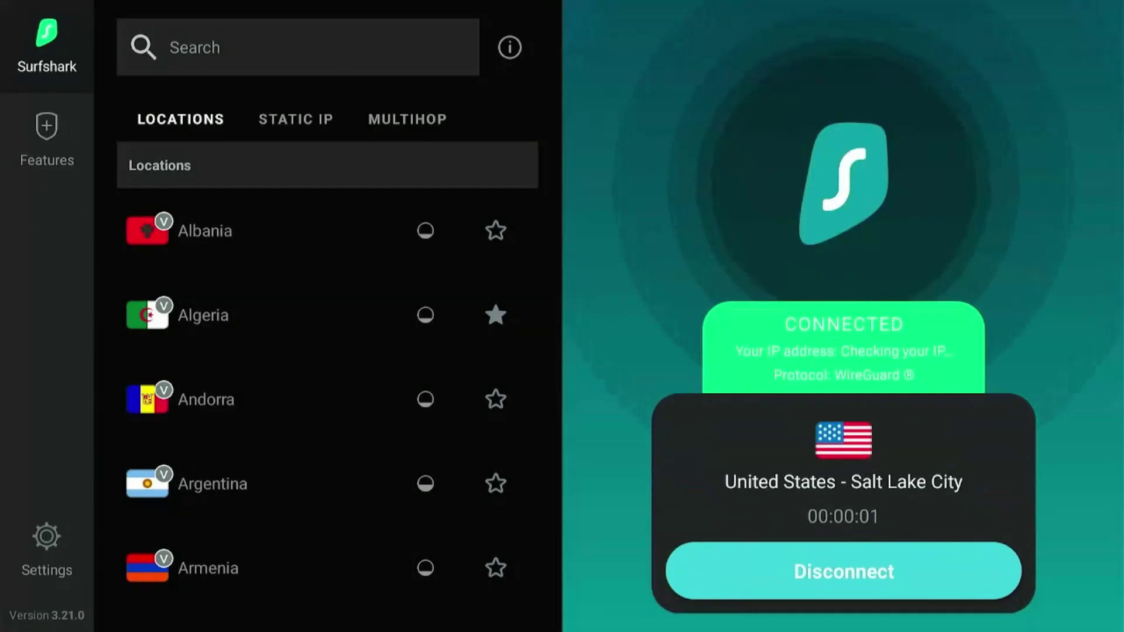
key("Left")
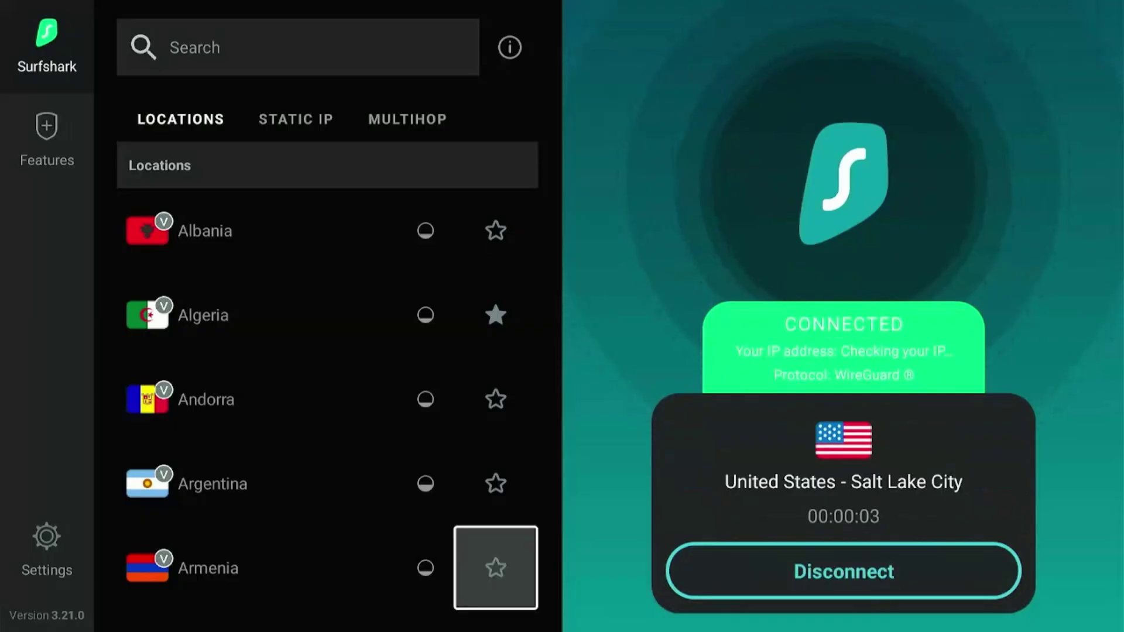
Step: Browse the home apps row past Live TV and Netflix back to Surfshark, confirming content loads
key("Left")
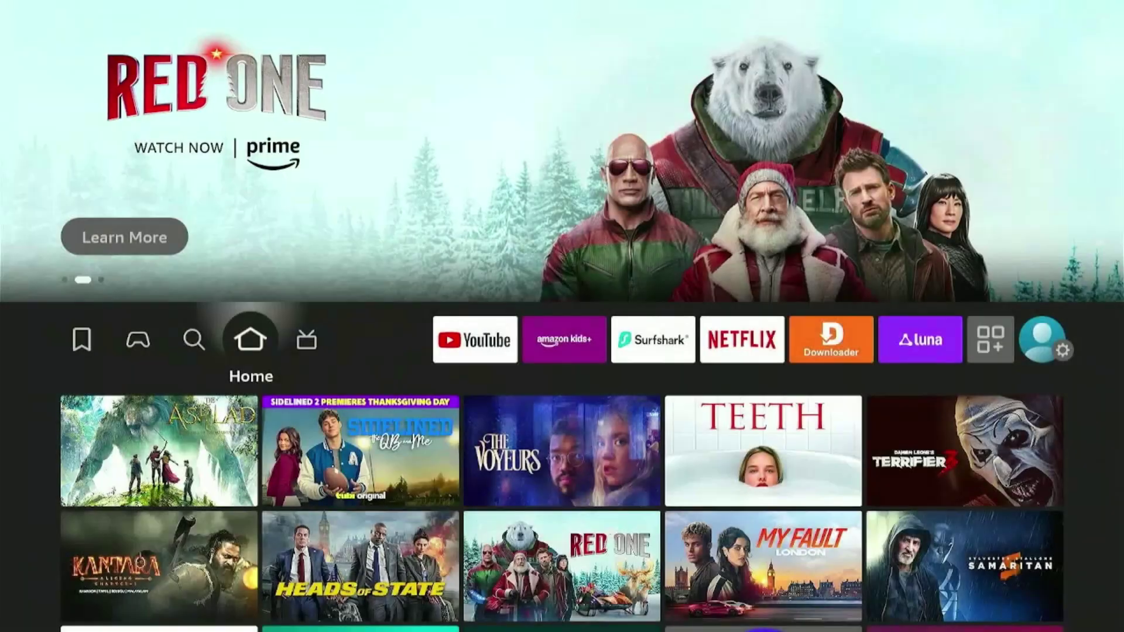
key("Right")
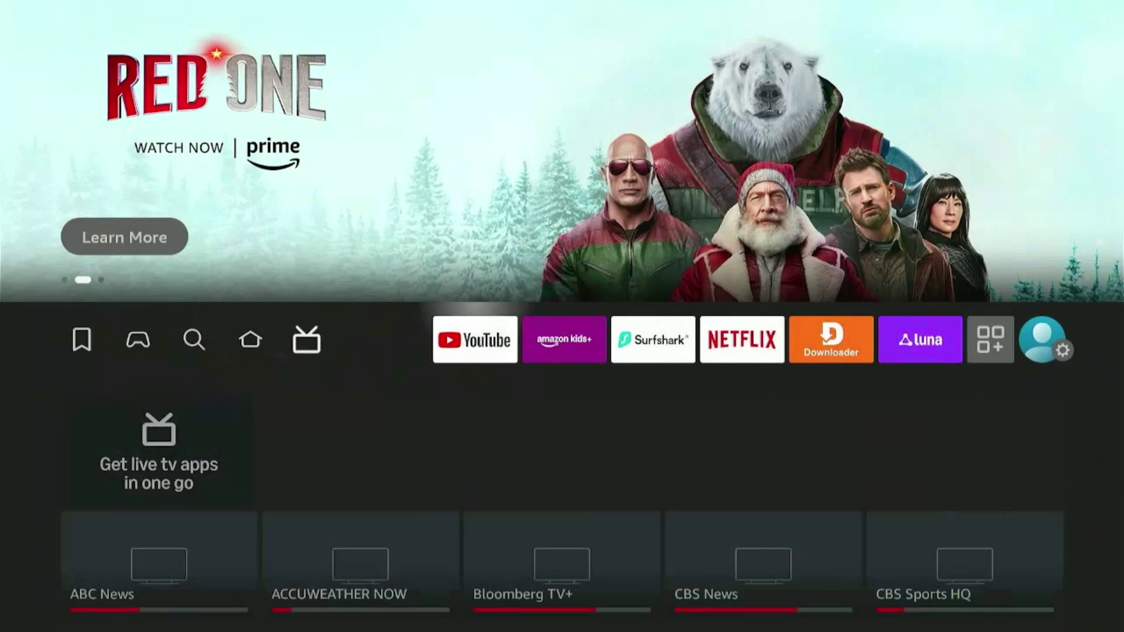
key("Right")
key("Right")
key("Right")
key("Right")
key("Right")
key("Left")
key("Left")
key("Left")
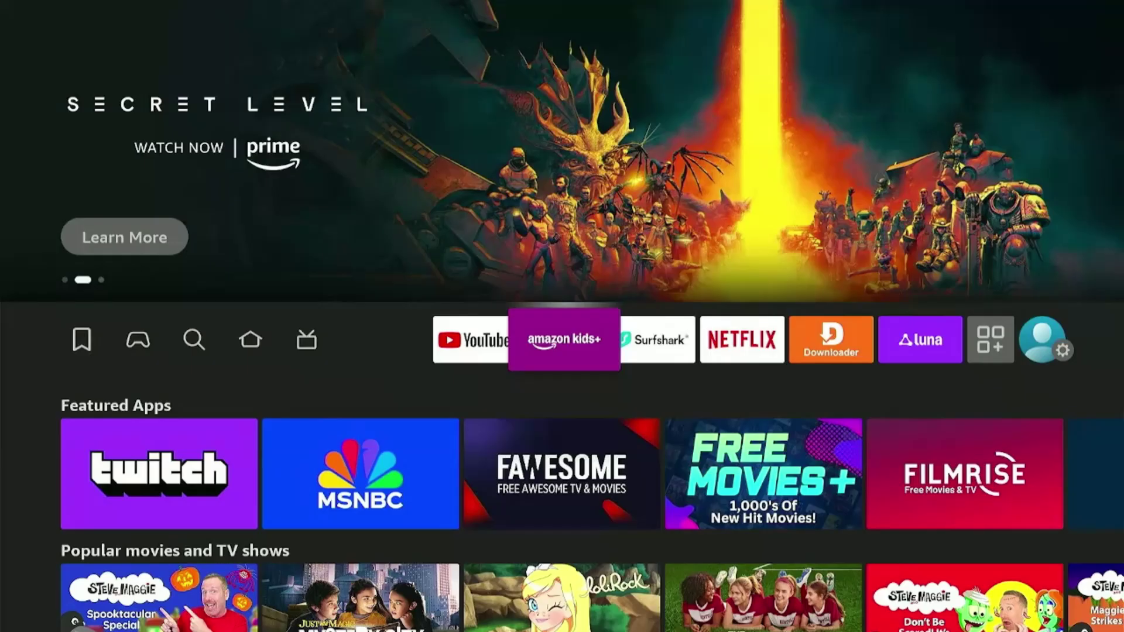
key("Right")
key("Right")
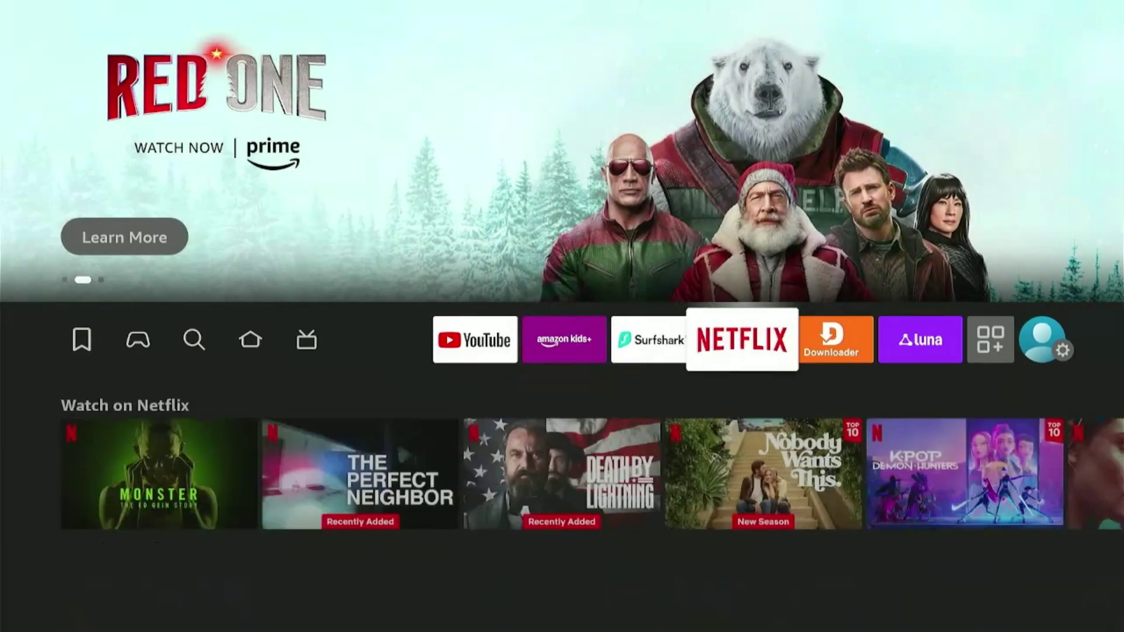
key("Left")
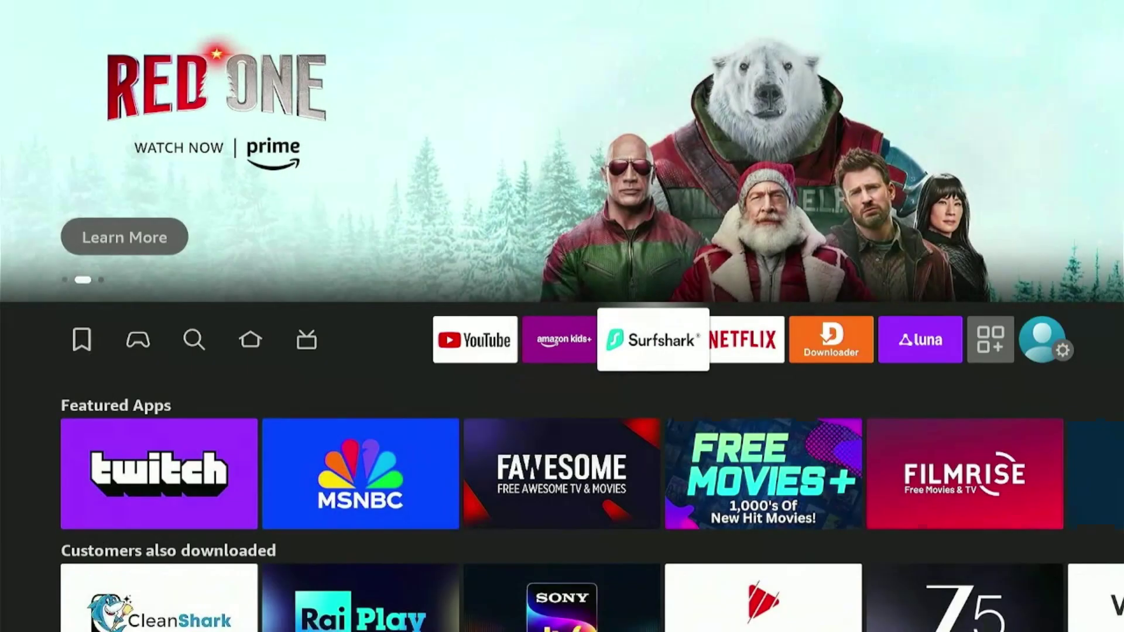